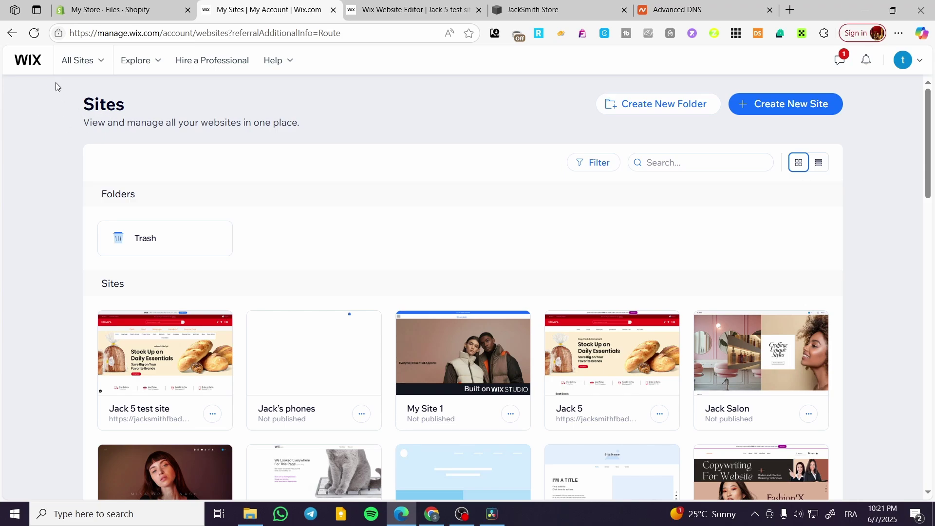
Open the Jack 5 test site's dashboard from the My Sites list.
mouse_move(156, 354)
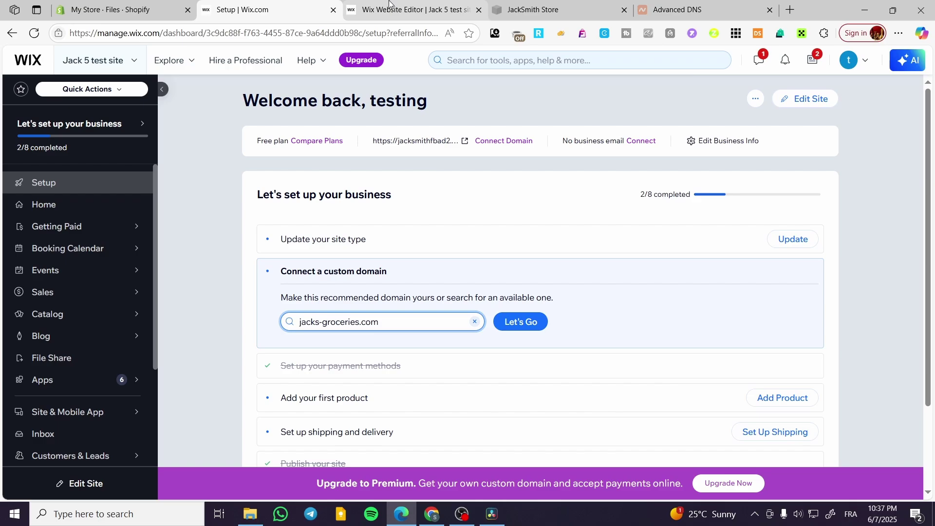
Search the editor's App Market for 'old wix form'.
left_click(390, 3)
scroll(805, 413, "down", 5)
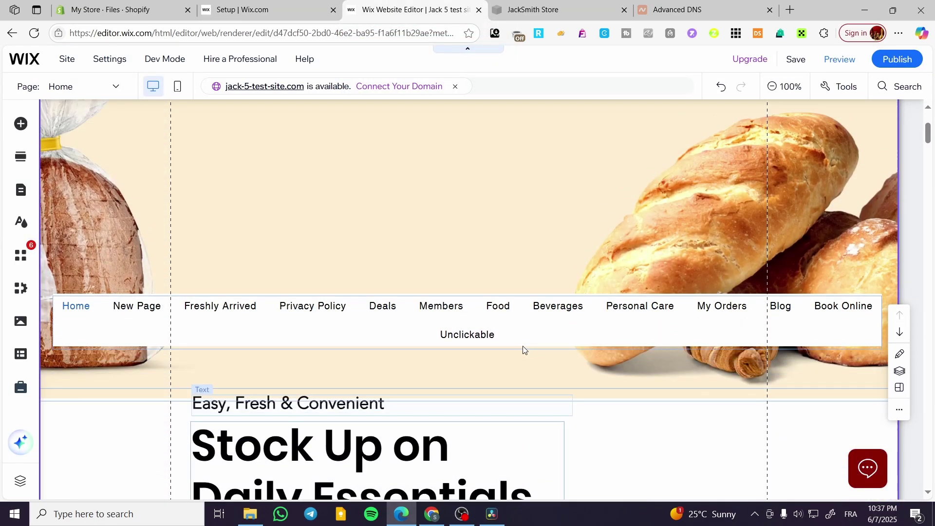
scroll(251, 334, "up", 4)
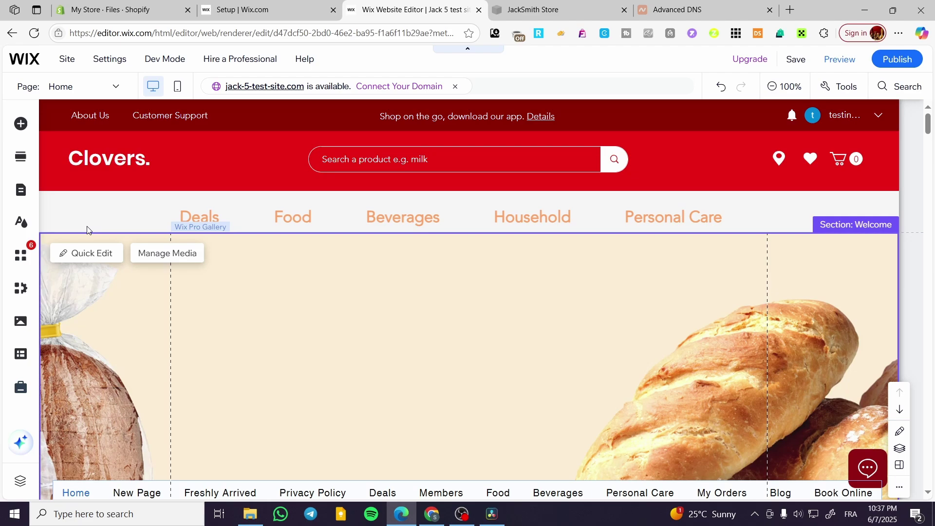
left_click(16, 263)
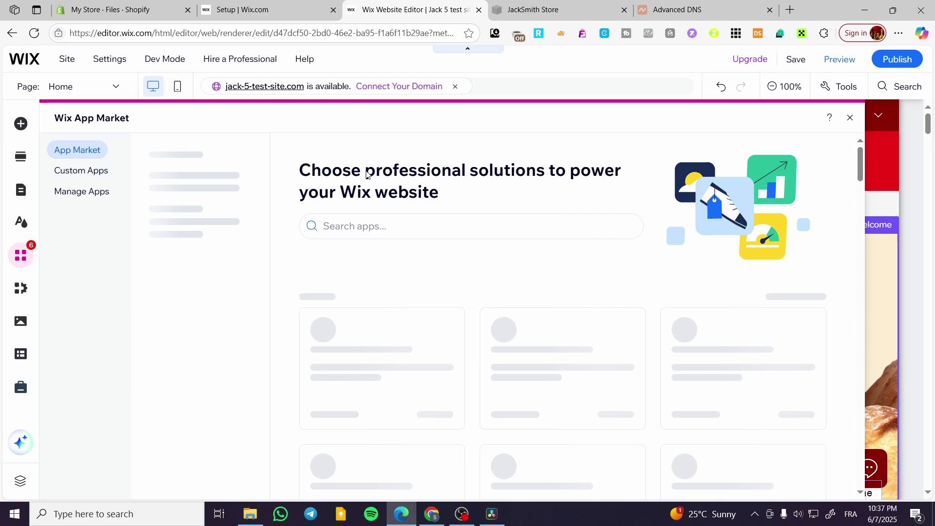
left_click(422, 214)
type("old")
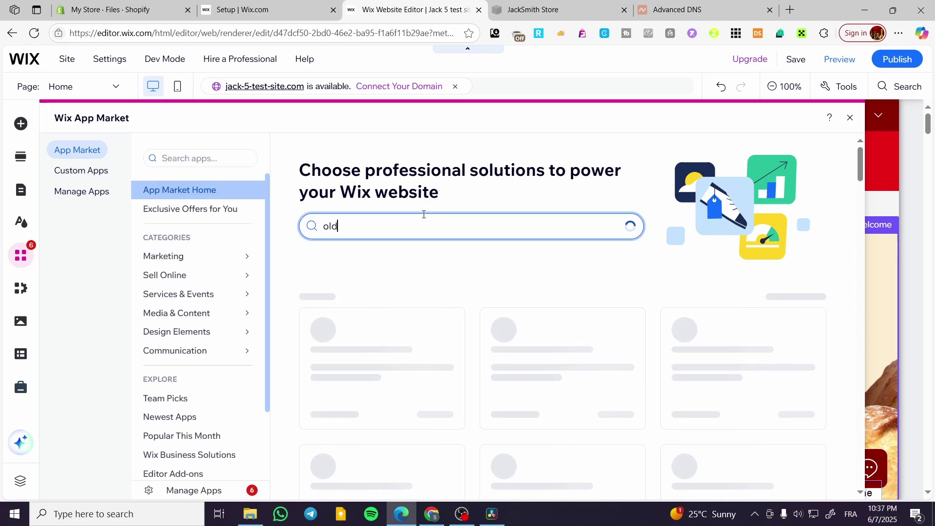
type(" wix for")
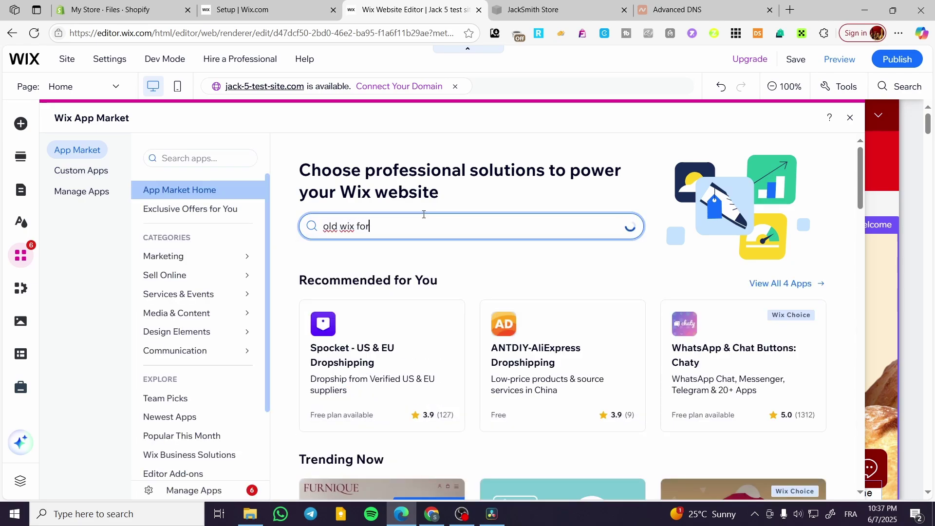
type("m")
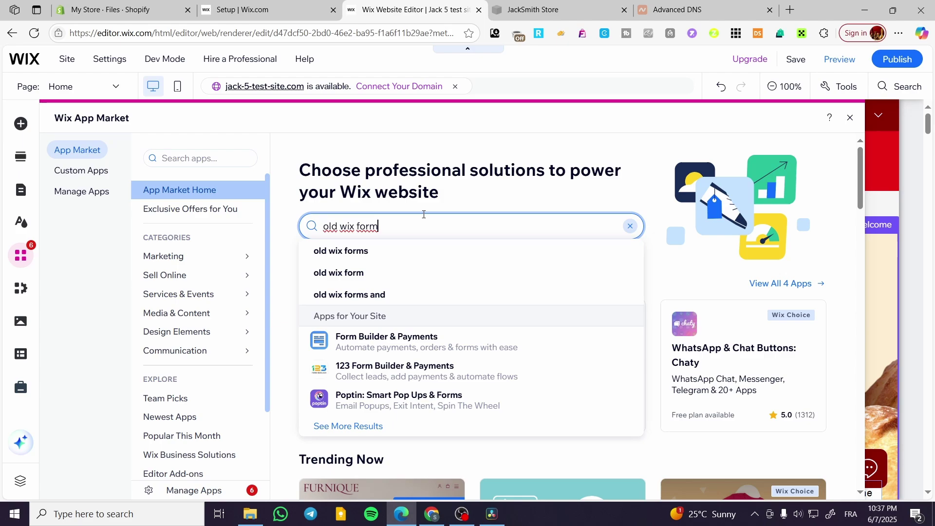
key("Return")
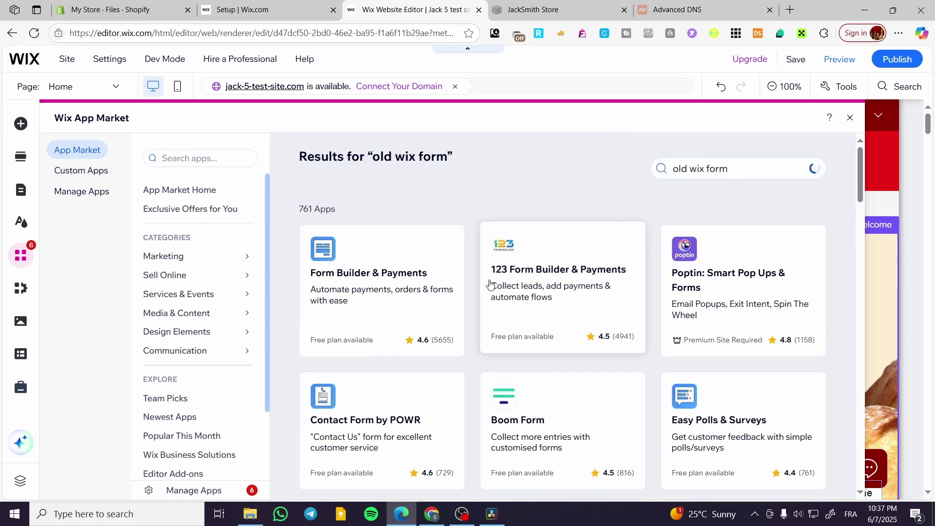
Browse the 'old wix form' search results, then return to the site dashboard.
scroll(538, 284, "down", 5)
scroll(538, 284, "down", 15)
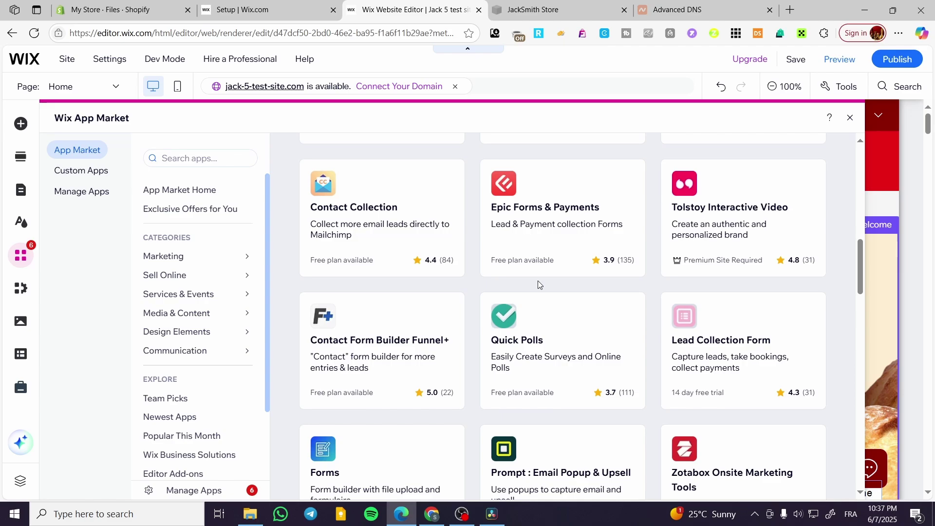
scroll(538, 285, "down", 7)
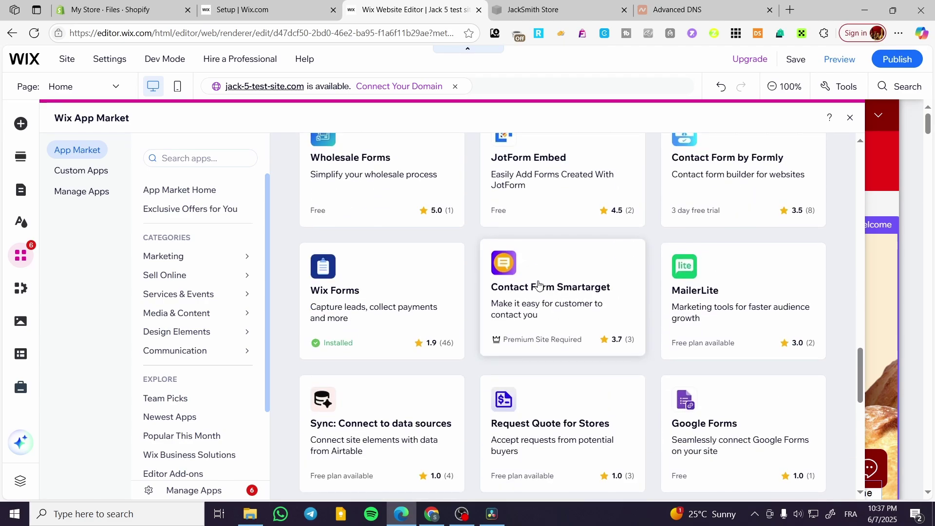
scroll(385, 274, "down", 4)
scroll(373, 275, "down", 12)
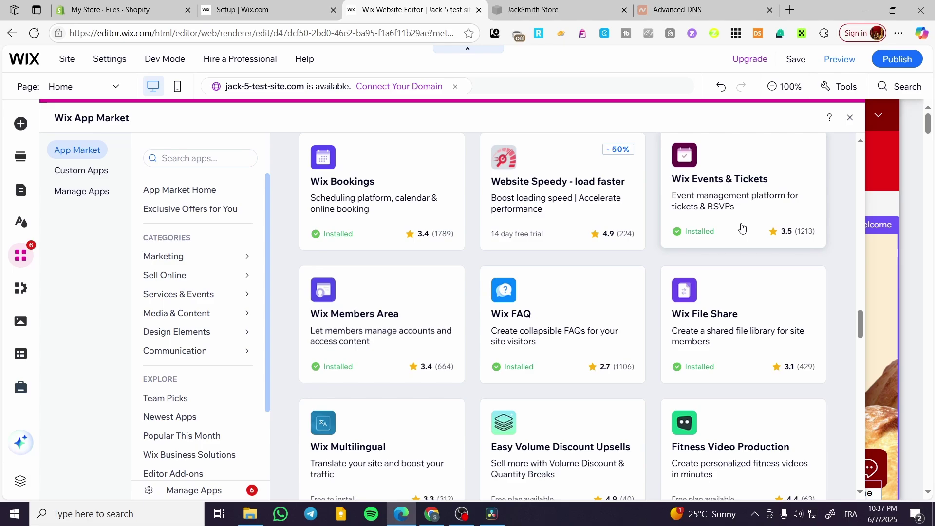
scroll(674, 229, "up", 4)
scroll(572, 238, "down", 18)
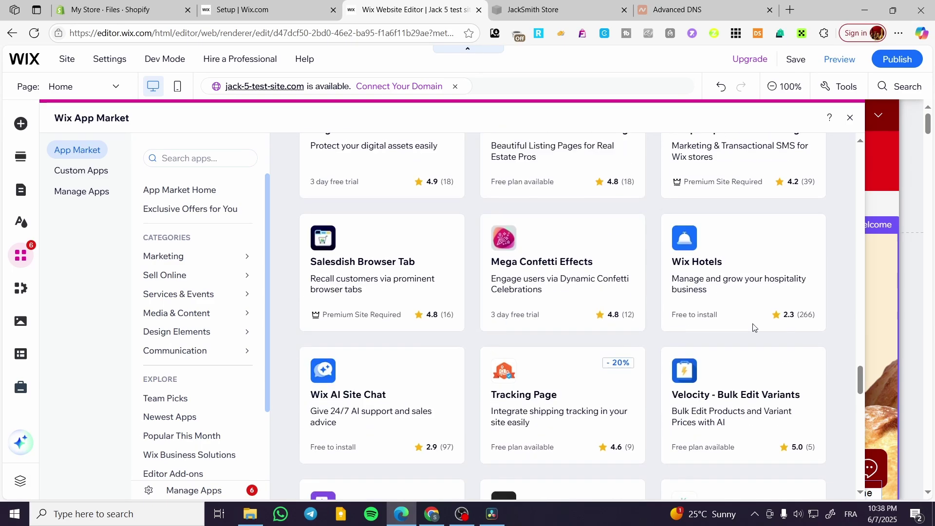
scroll(730, 329, "down", 10)
scroll(729, 330, "down", 3)
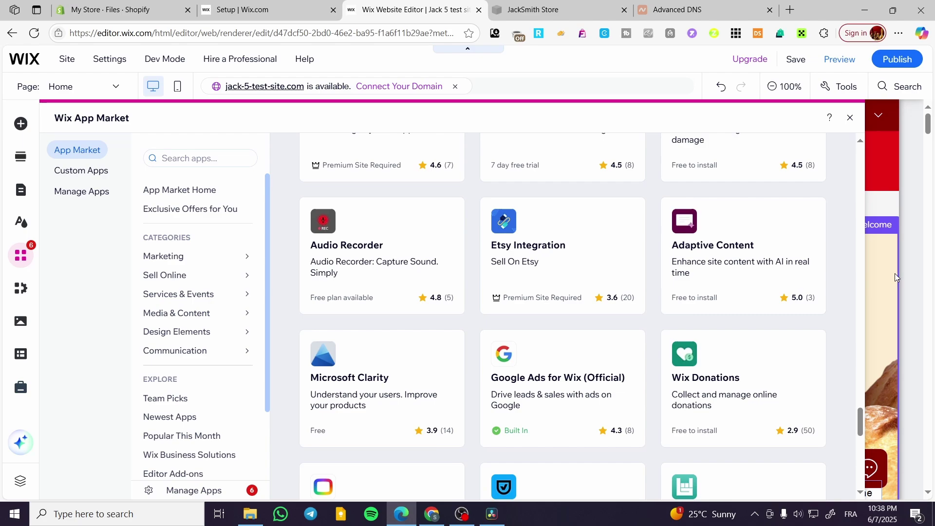
left_click(284, 6)
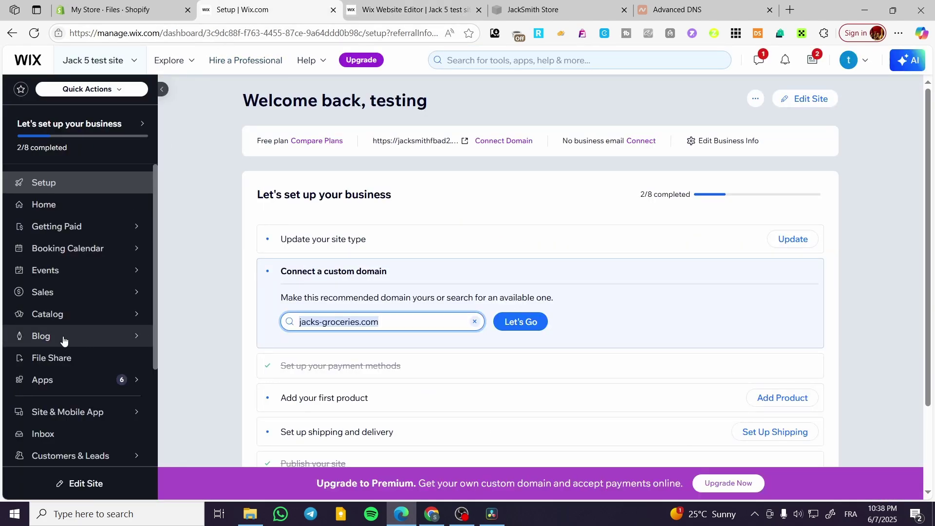
Open Marketing Home from the Marketing section of the dashboard sidebar.
scroll(88, 371, "down", 3)
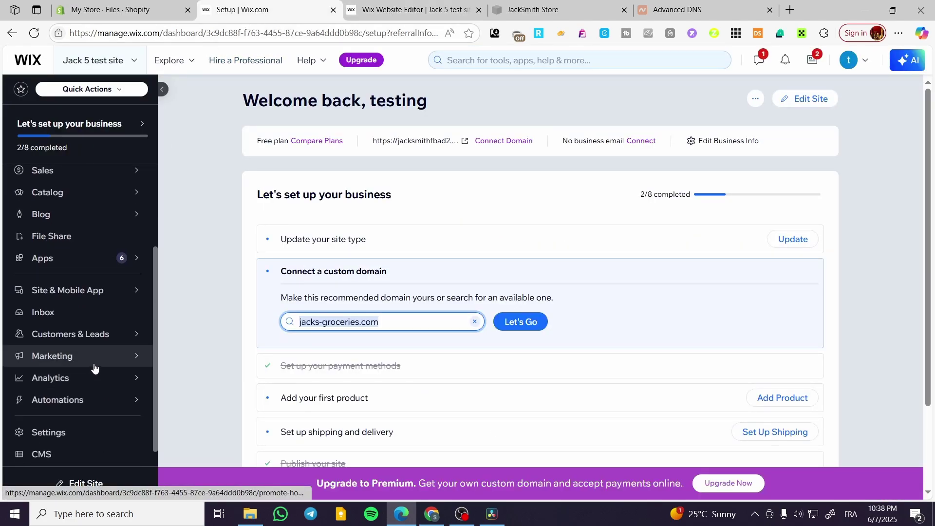
scroll(86, 366, "down", 1)
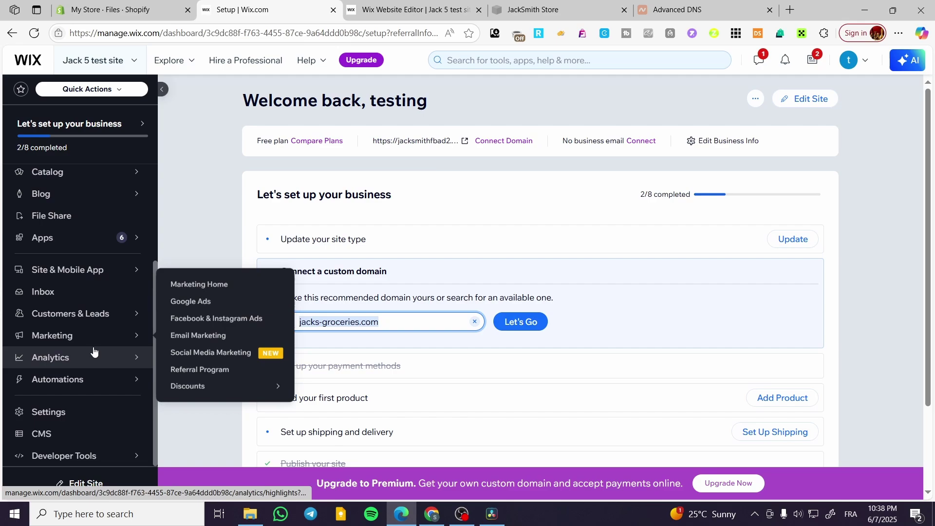
mouse_move(86, 332)
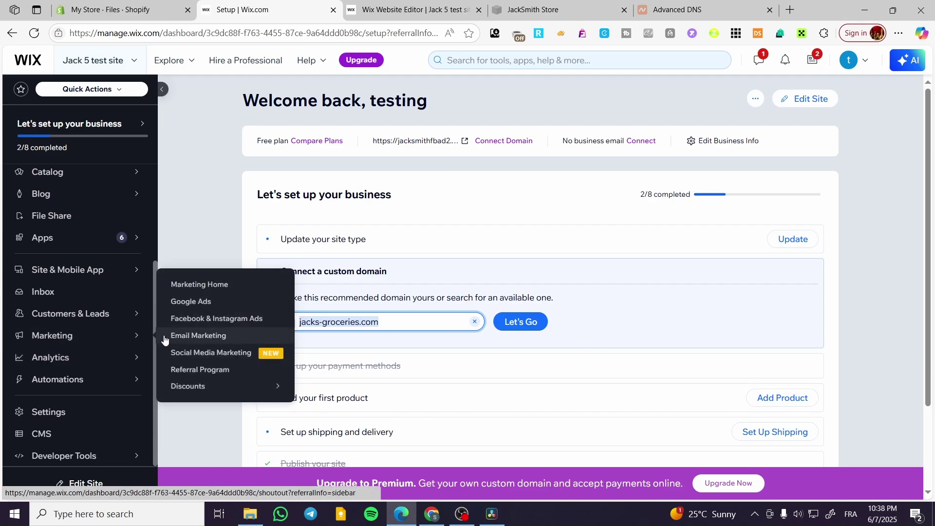
left_click(220, 285)
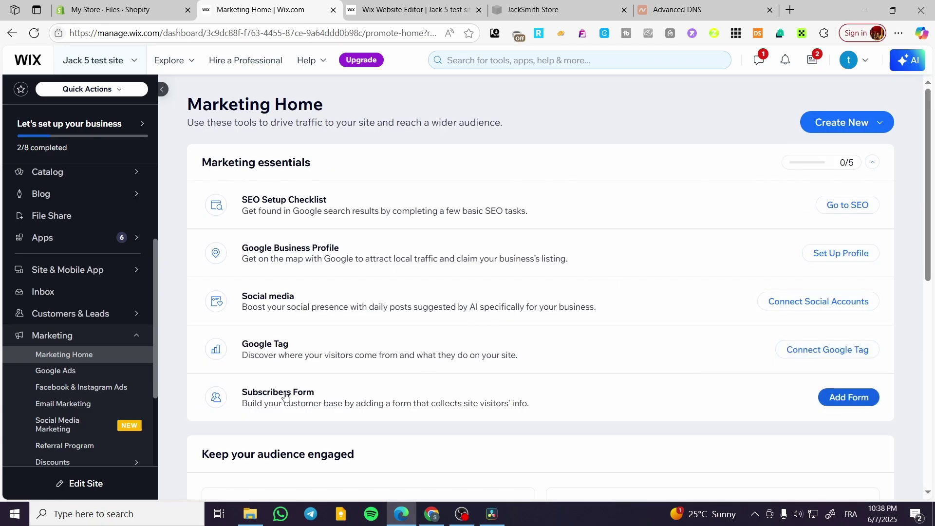
Reload the site editor in its browser tab.
key("ctrl+Tab")
key("F5")
scroll(61, 180, "up", 3)
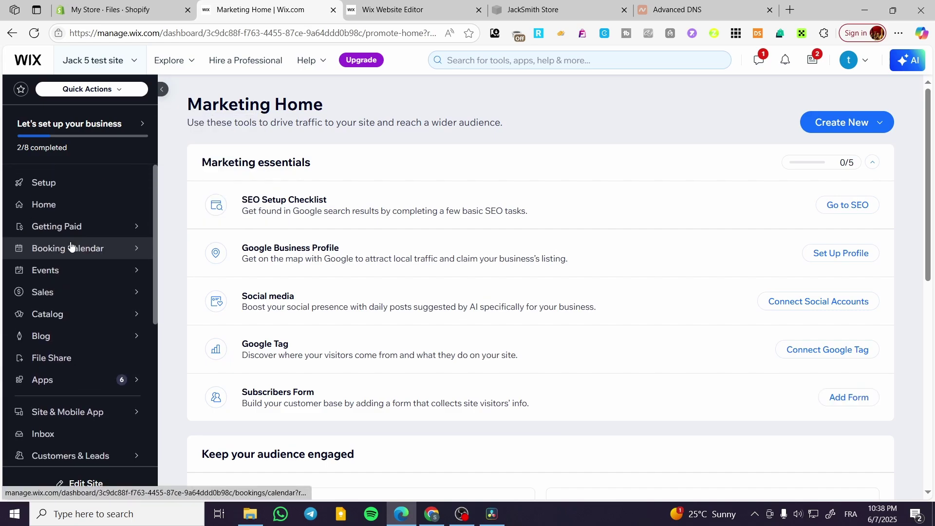
Add Old Wix Forms and Payments to the site from the Finish setup screen.
left_click(61, 182)
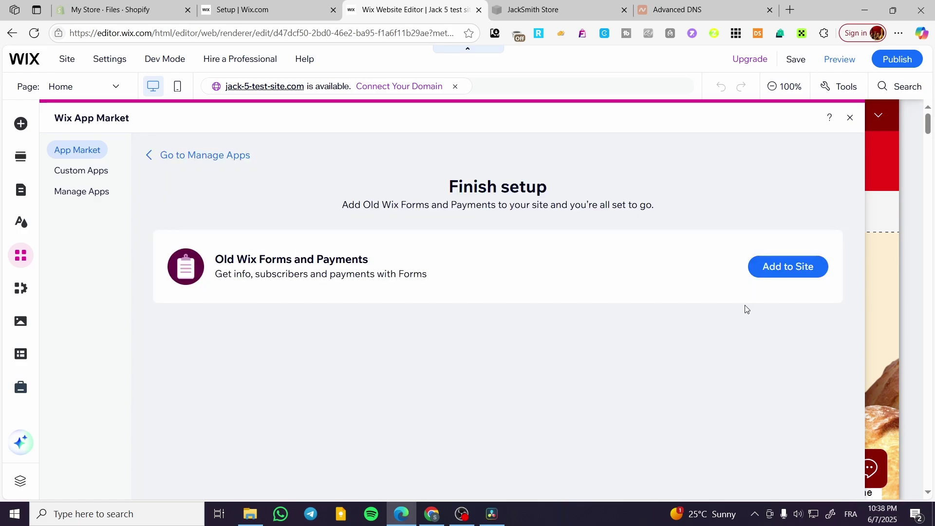
left_click(803, 268)
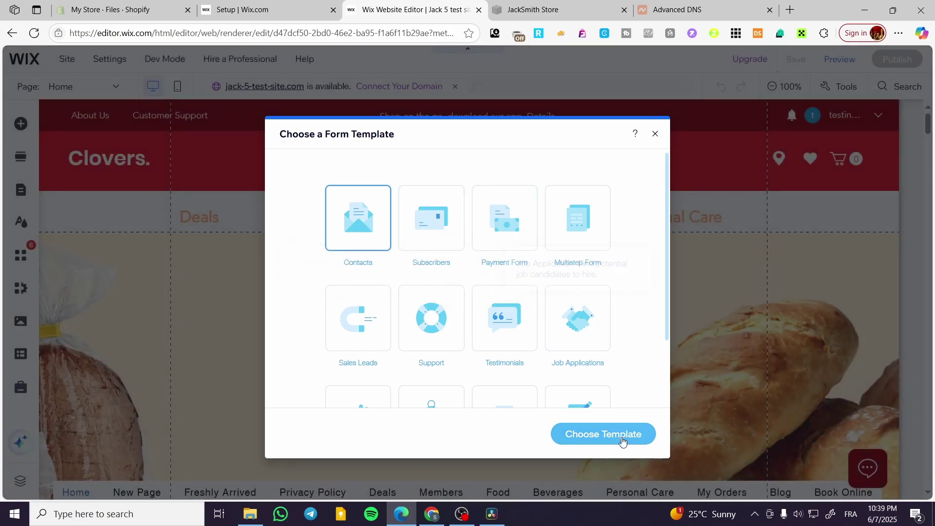
Place the Contacts form template and move the Contact Us form slightly lower on the page.
left_click(604, 435)
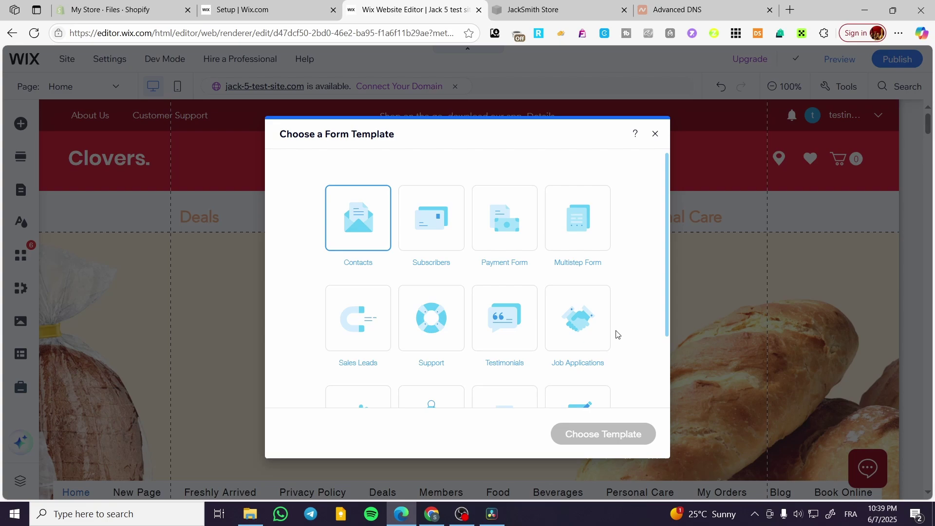
scroll(616, 335, "down", 1)
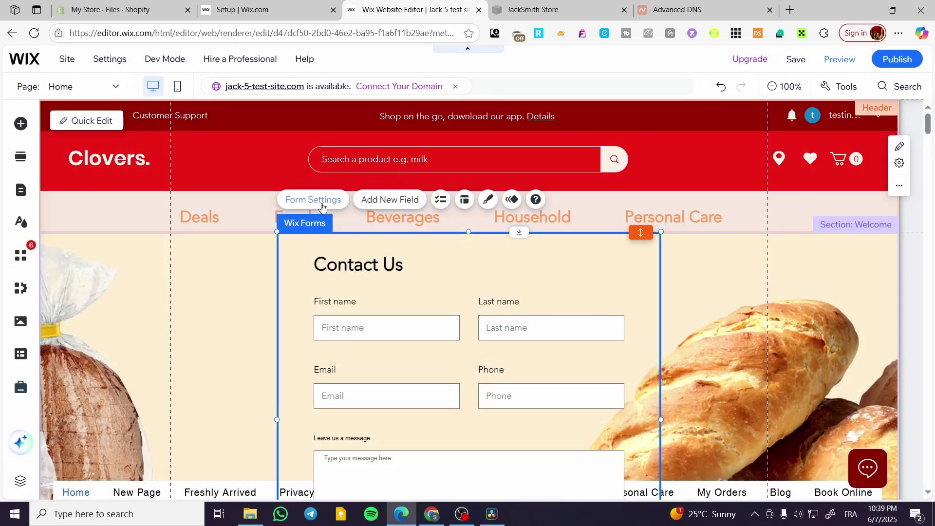
scroll(370, 261, "down", 1)
left_click_drag(376, 208, 376, 233)
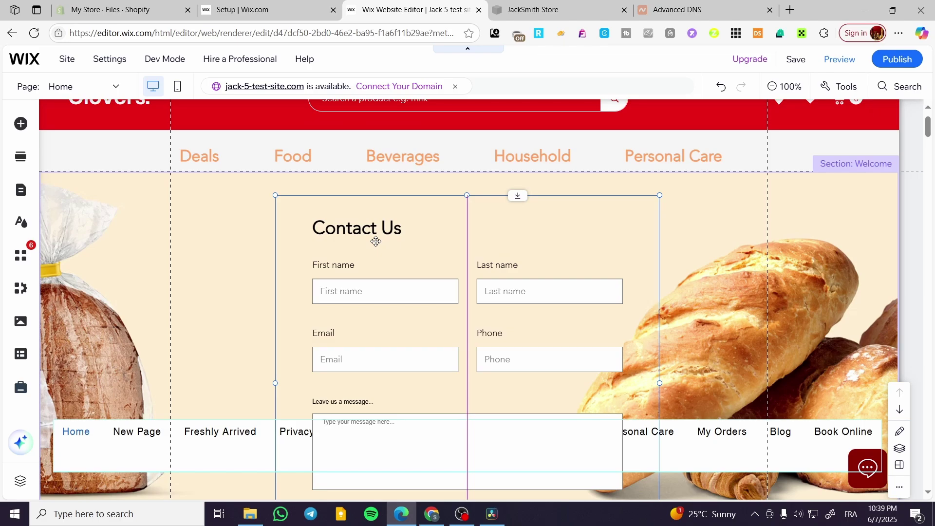
Open the form's Email Notifications settings and manage them in the site dashboard.
left_click(312, 163)
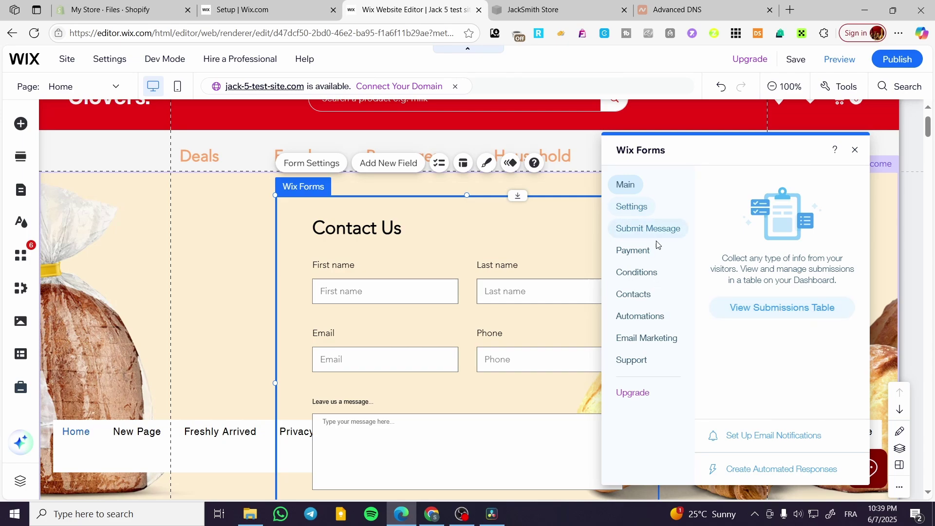
left_click(643, 206)
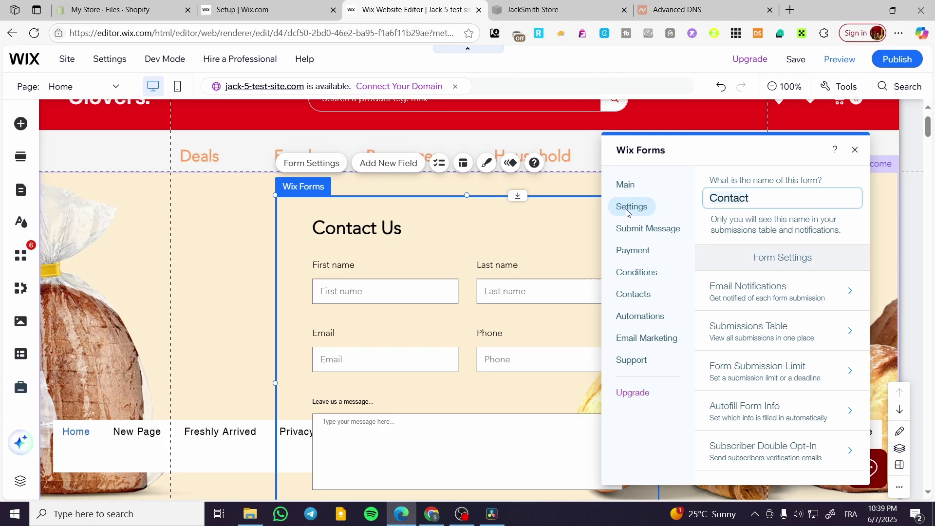
left_click(766, 293)
left_click(710, 182)
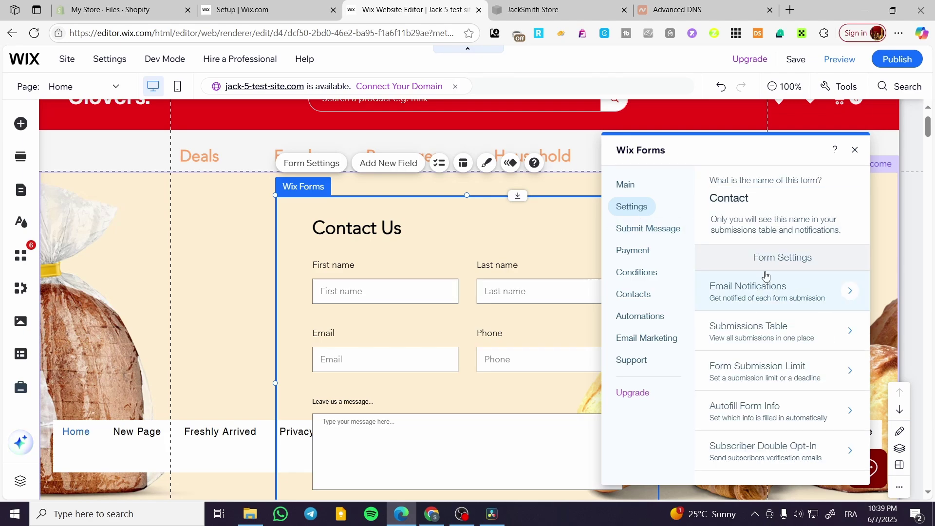
left_click(765, 288)
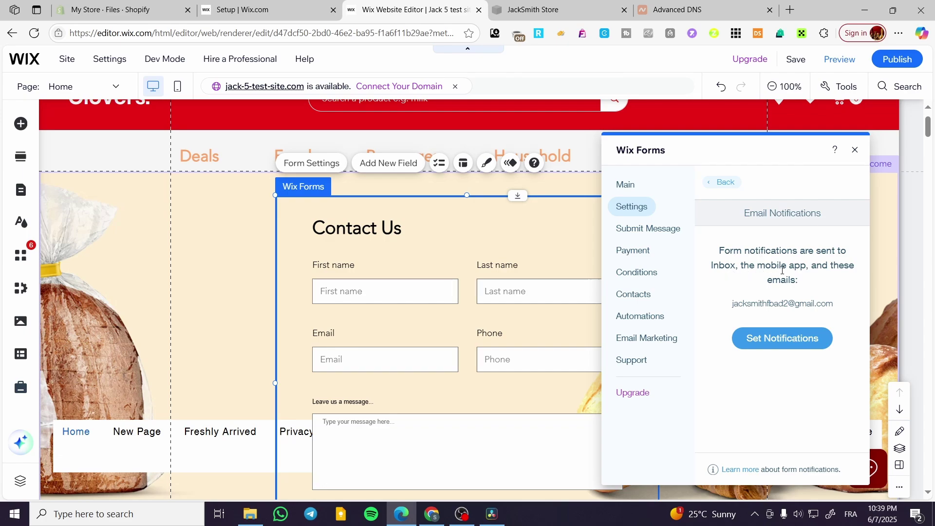
left_click(772, 339)
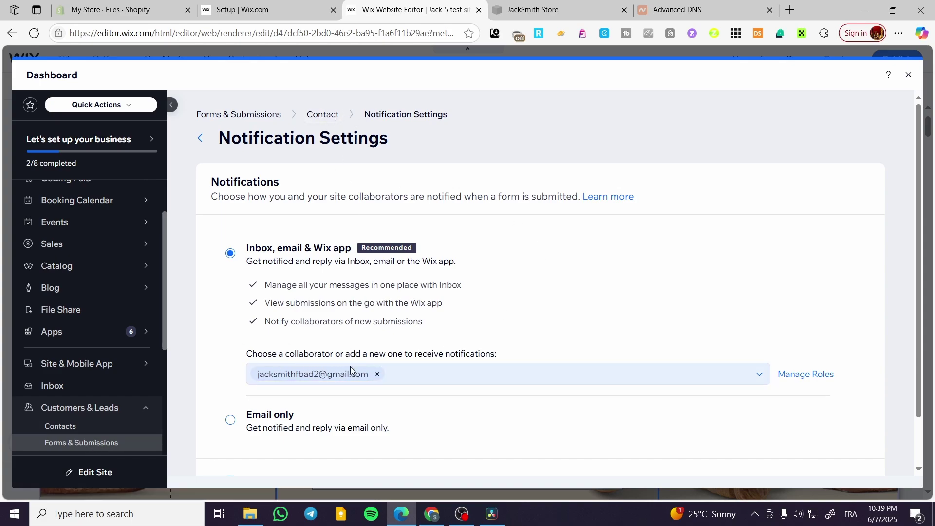
Re-select the existing collaborator as notification recipient, cancelling the new-collaborator invite.
left_click(377, 375)
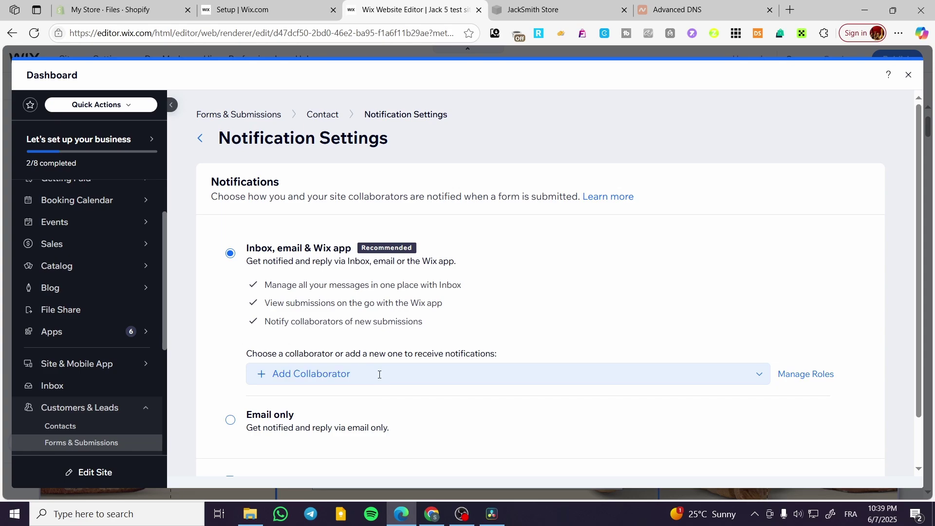
left_click(348, 375)
left_click(322, 418)
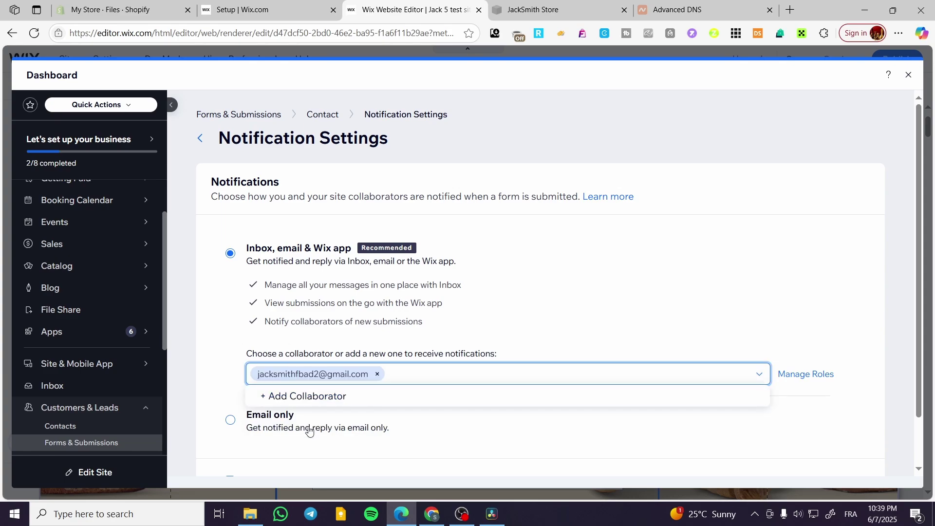
left_click(416, 374)
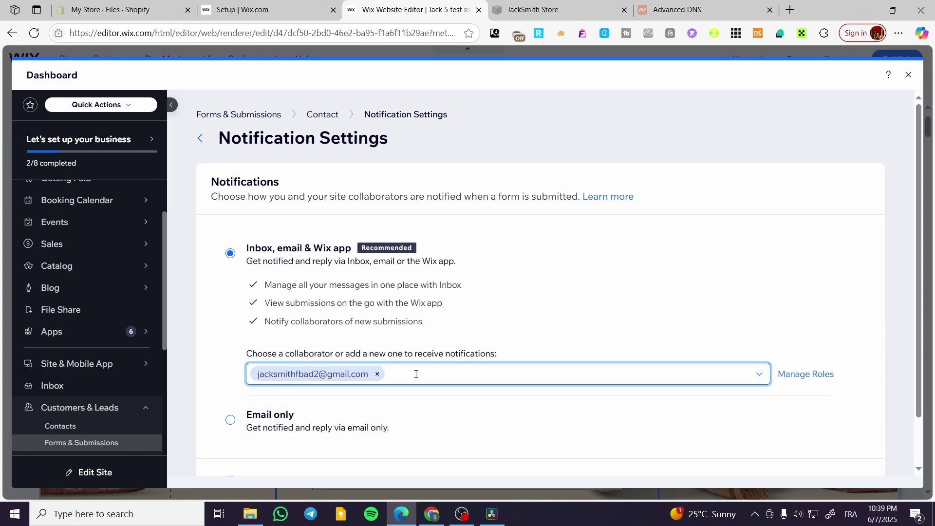
left_click(382, 375)
left_click(355, 392)
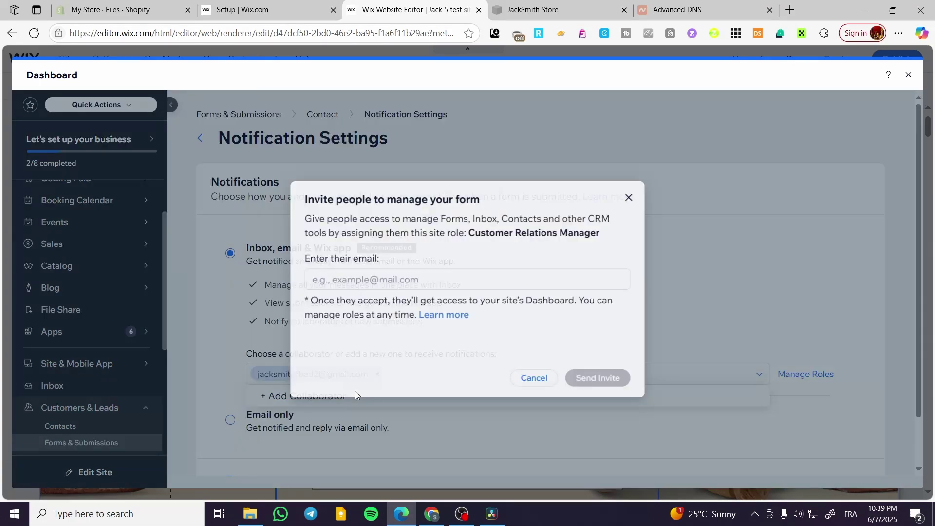
left_click(633, 195)
scroll(262, 376, "down", 1)
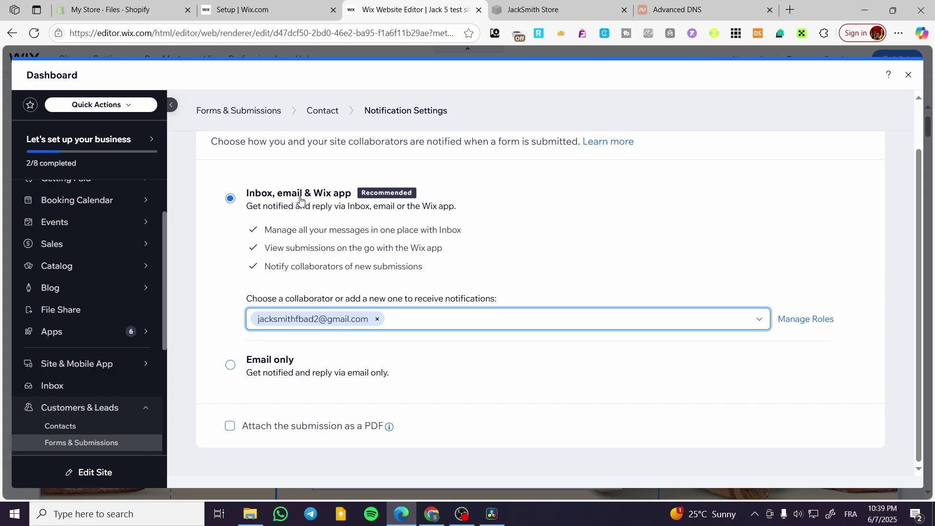
Switch notifications to Email only and replace the recipient with a new email address.
left_click(252, 394)
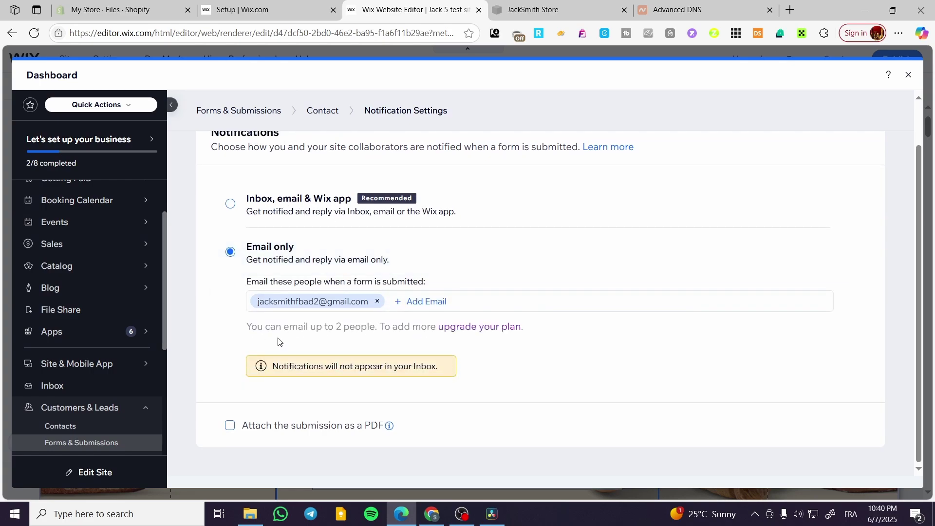
left_click(377, 301)
left_click(315, 301)
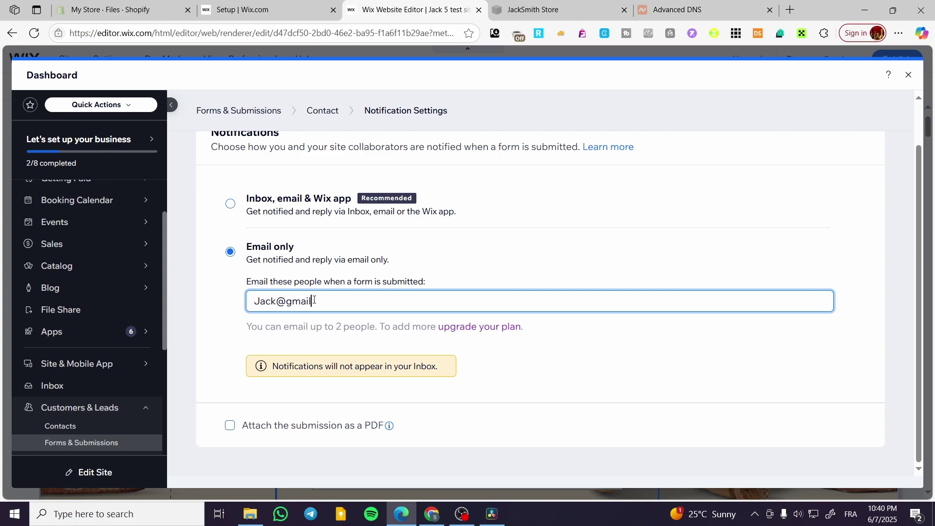
type(".com")
scroll(775, 336, "up", 2)
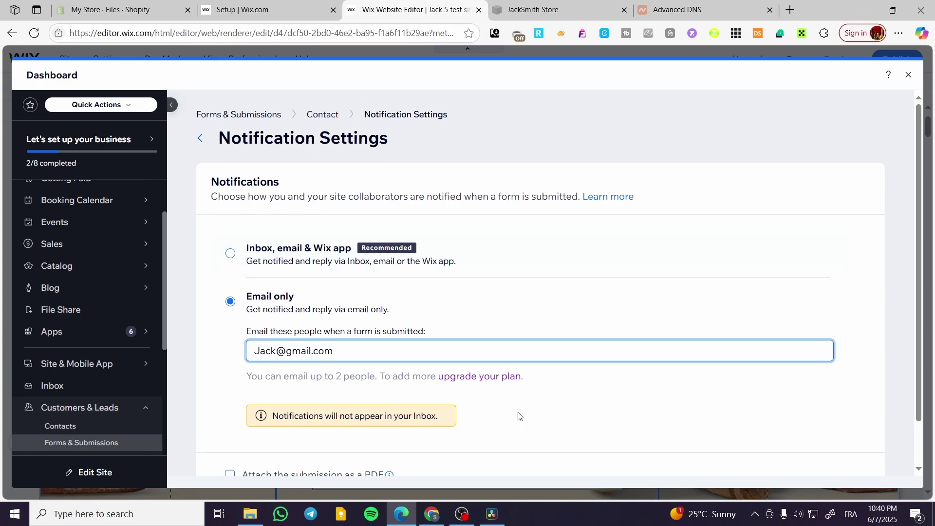
left_click(520, 416)
scroll(521, 419, "down", 1)
left_click(315, 303)
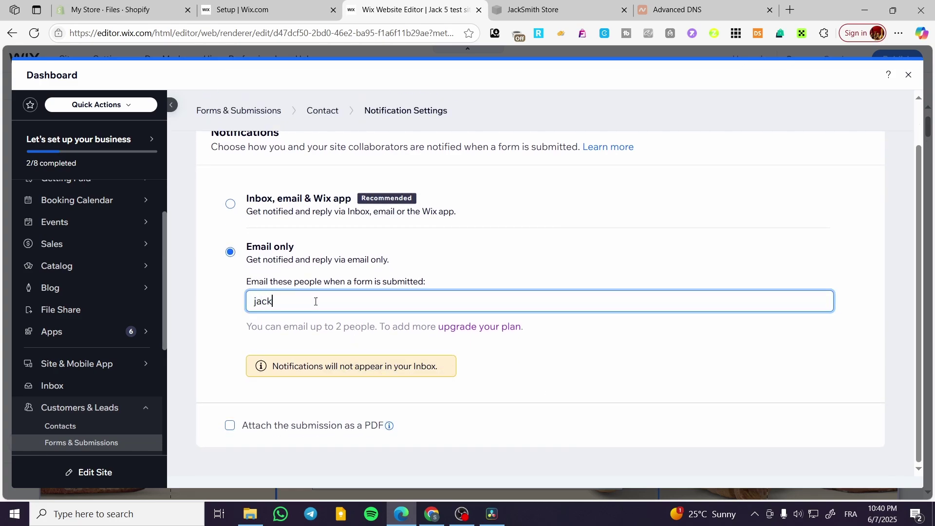
key("Return")
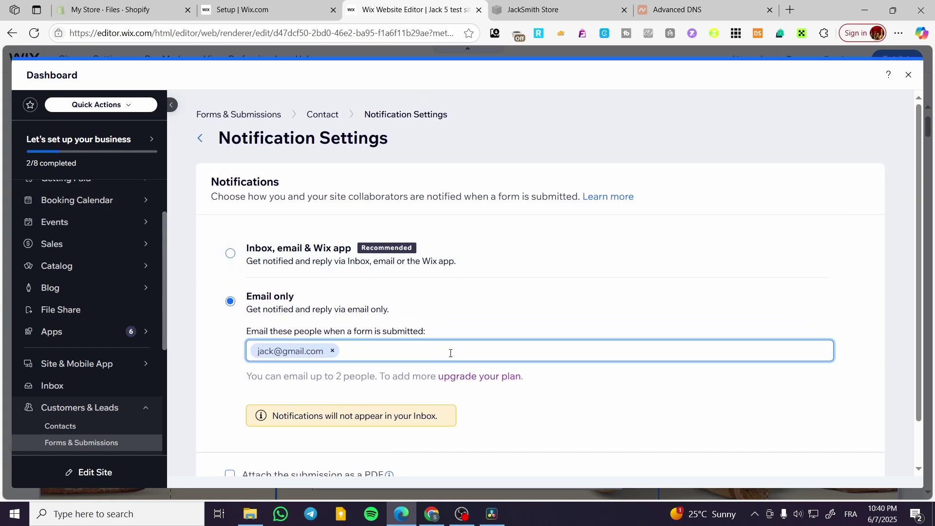
Close the dashboard and form settings panel, then delete the Contact Us form.
left_click(909, 74)
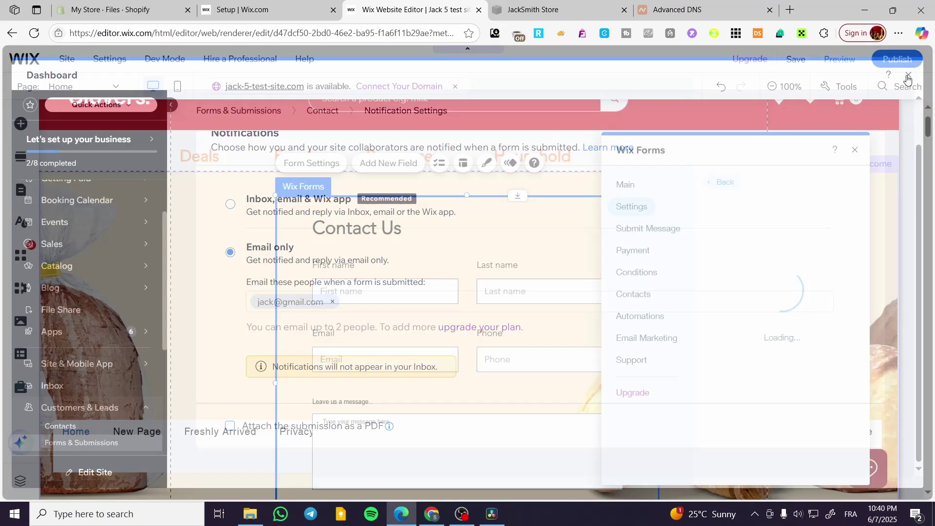
left_click(855, 150)
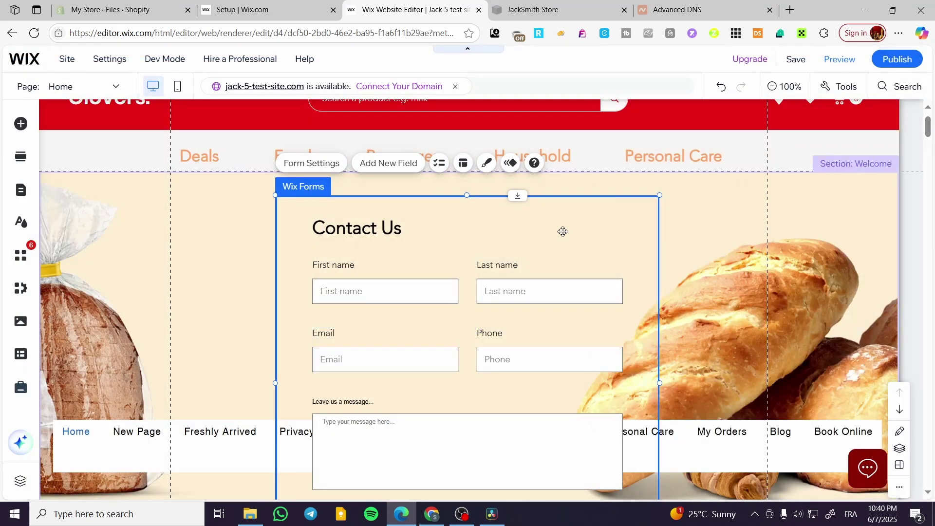
key("Delete")
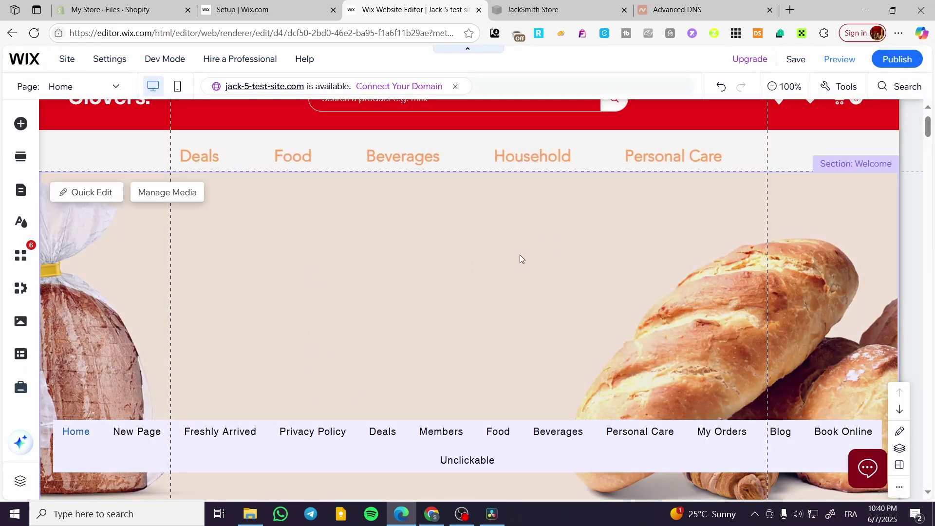